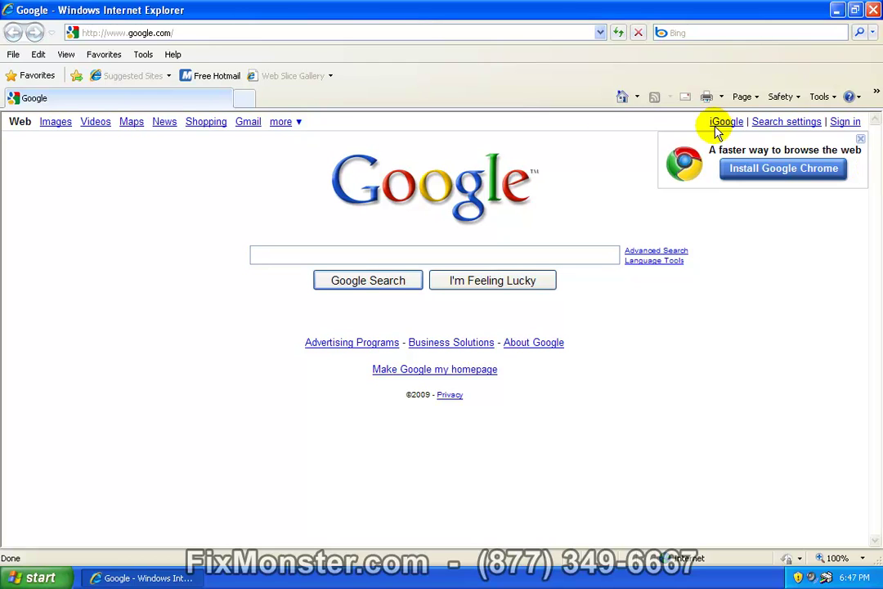
left_click(168, 32)
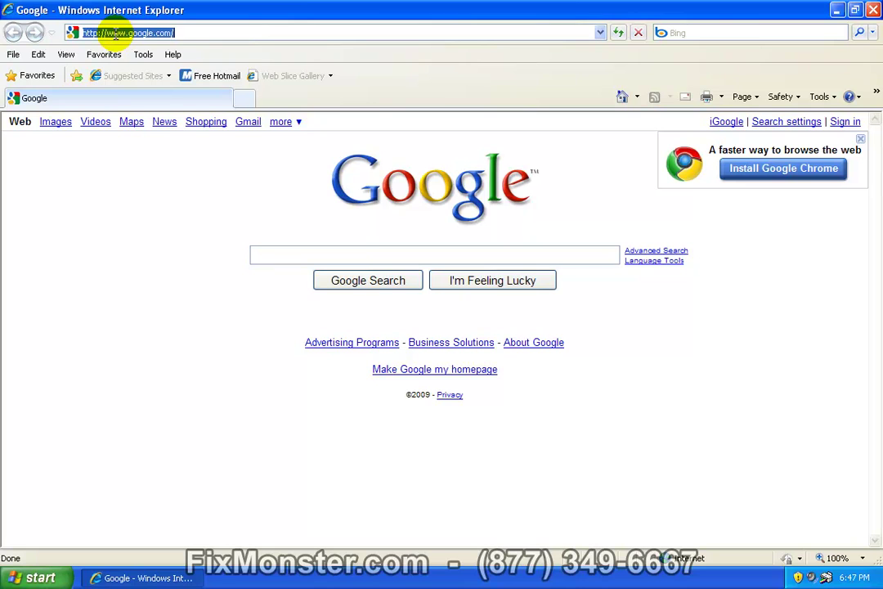
right_click(148, 34)
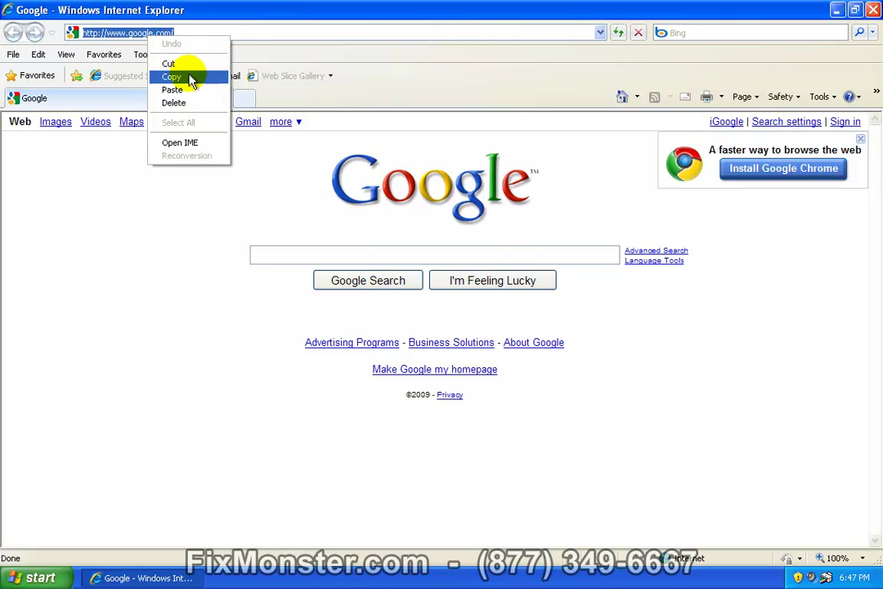
left_click(173, 89)
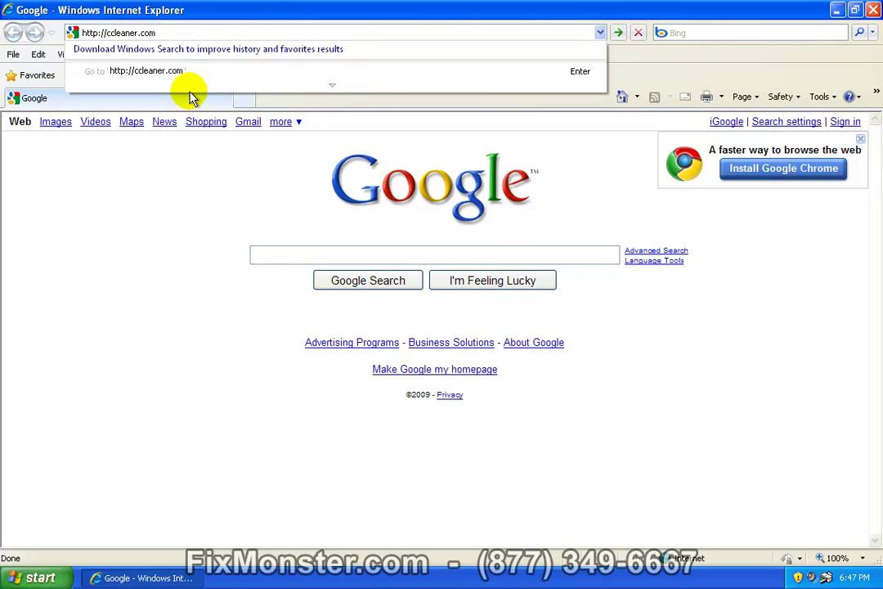
key("Return")
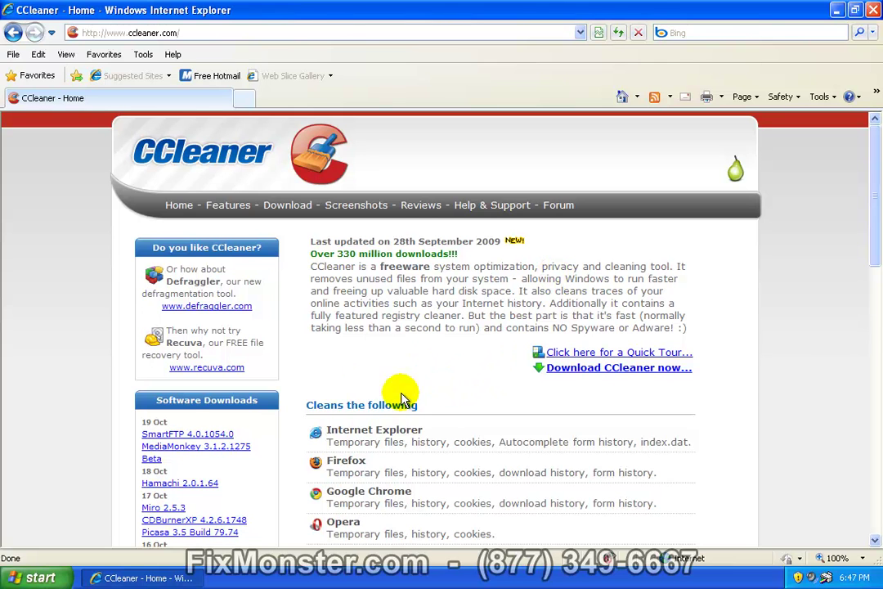
- Review what CCleaner cleans, including the registry cleaner, and follow its download page to the FileHippo.com download
scroll(766, 355, "down", 3)
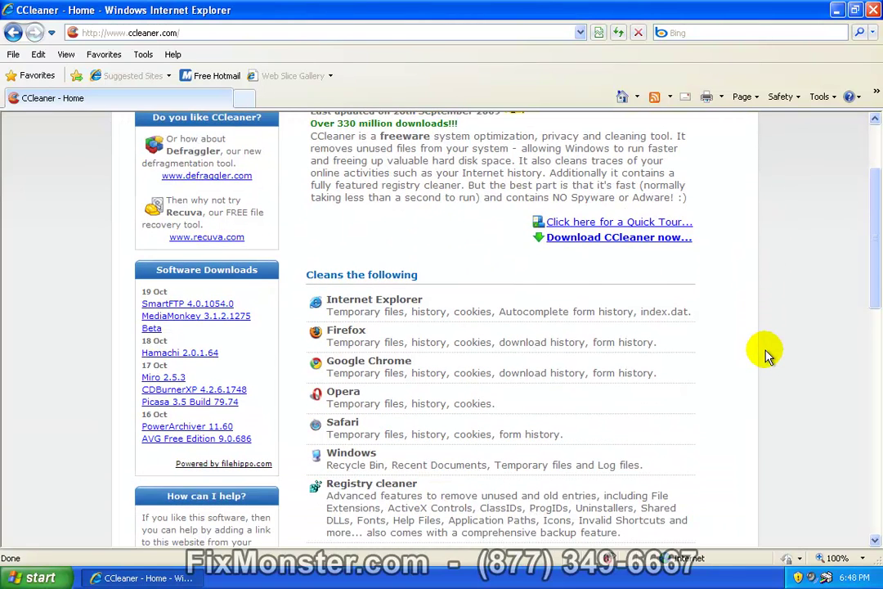
scroll(766, 355, "down", 2)
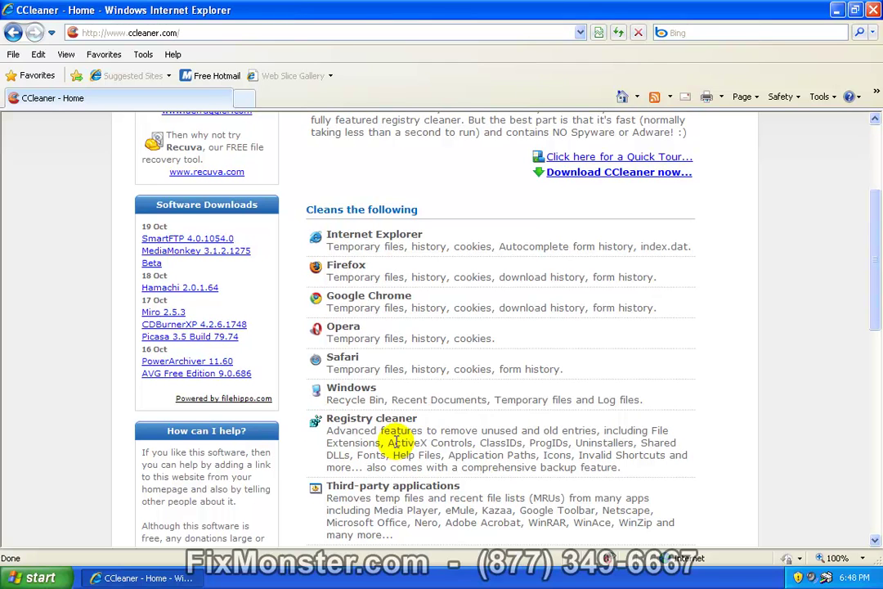
left_click_drag(326, 417, 487, 426)
left_click(518, 397)
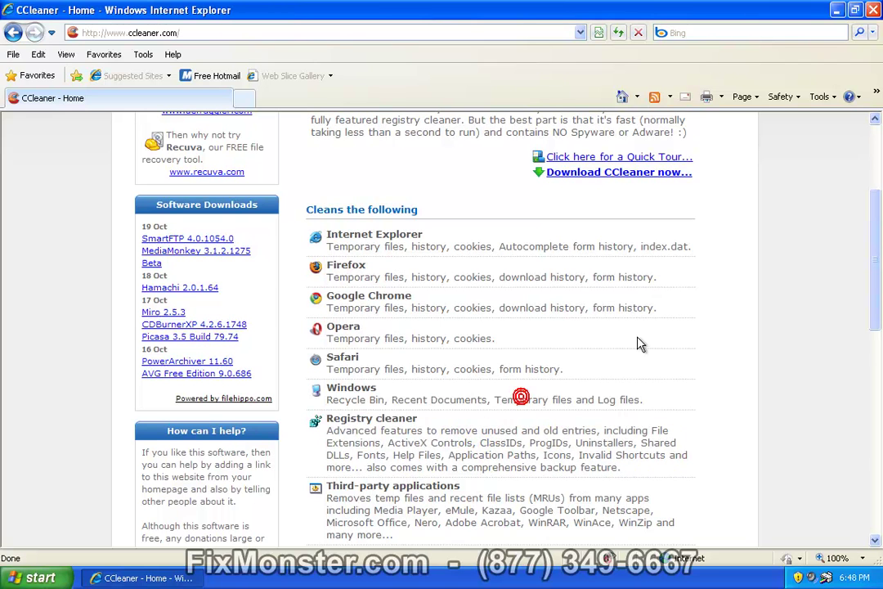
scroll(641, 341, "up", 3)
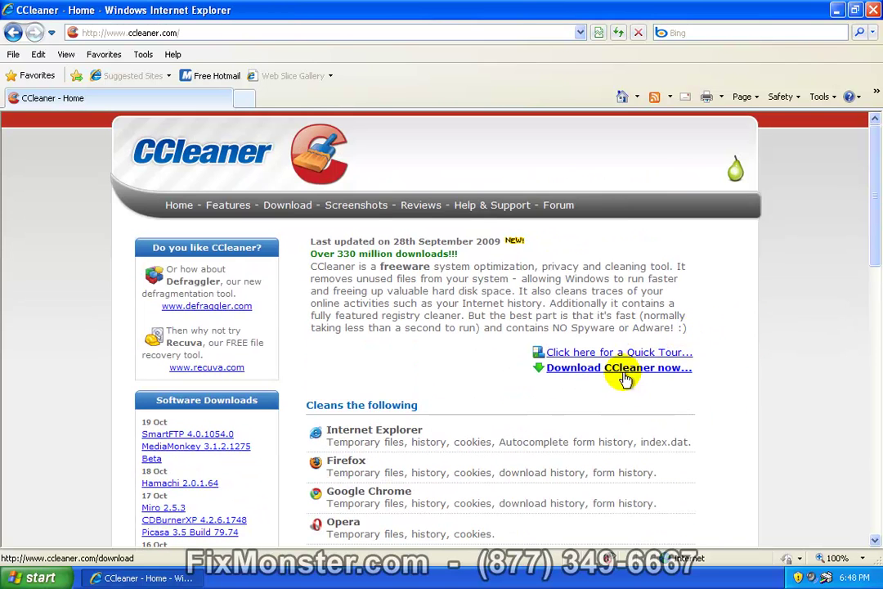
left_click(584, 368)
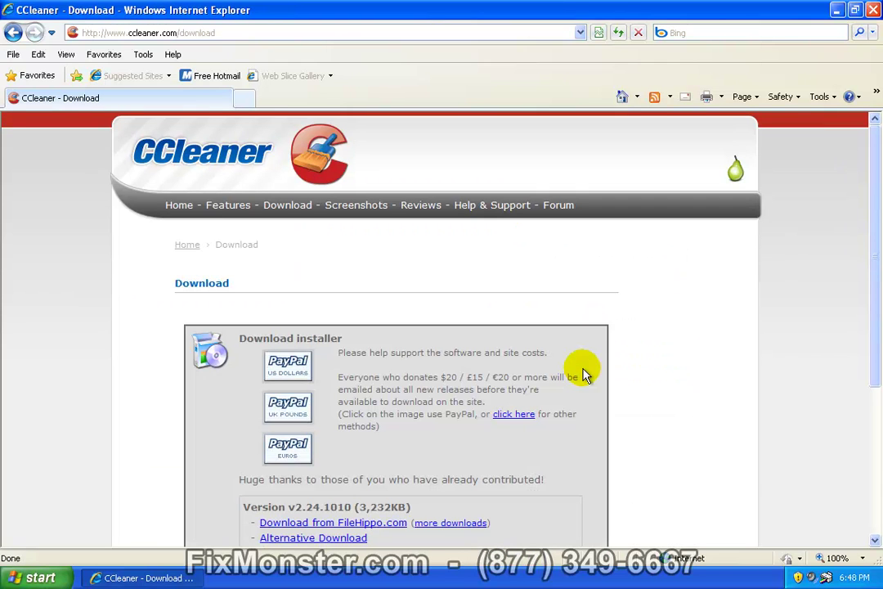
scroll(524, 273, "down", 3)
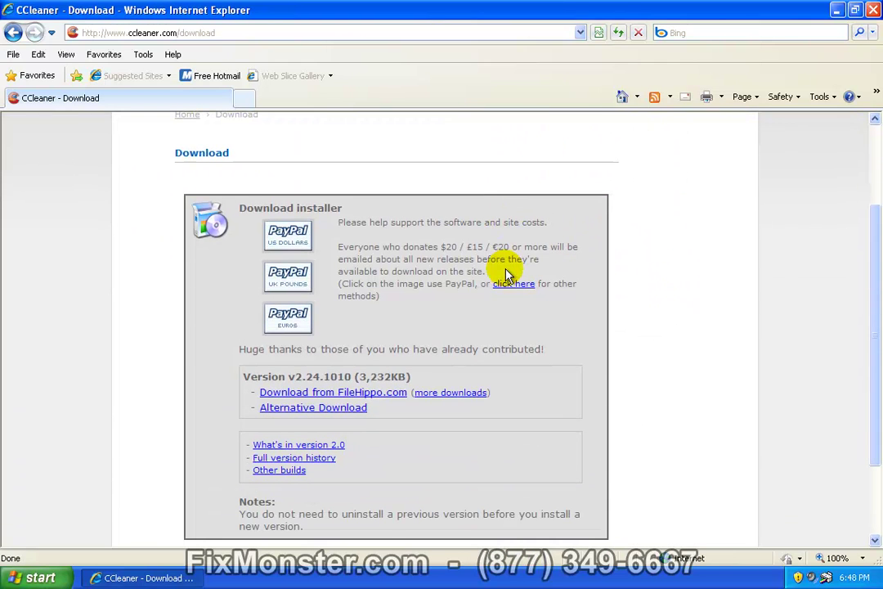
left_click(356, 392)
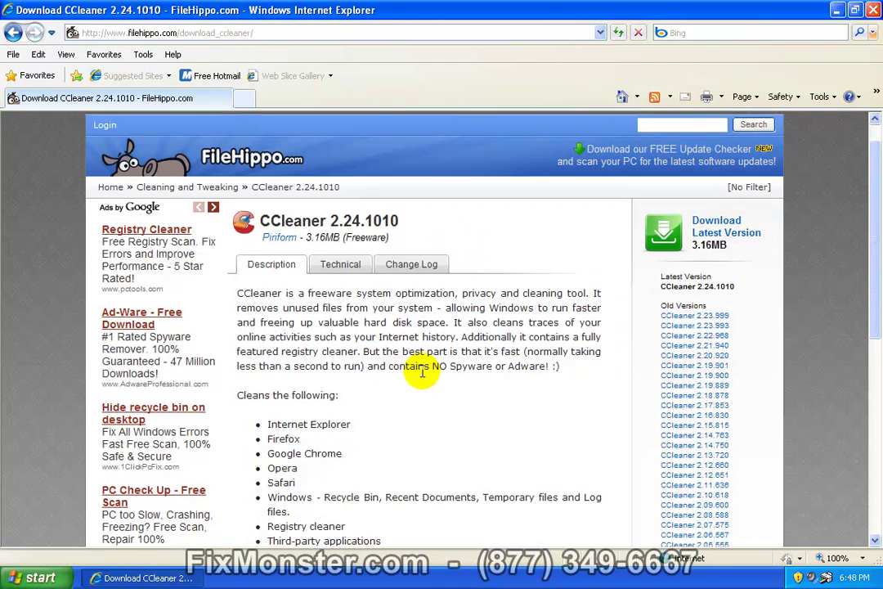
- Download the latest CCleaner version from FileHippo, allow the file download, and run ccsetup224.exe
scroll(420, 369, "down", 9)
scroll(422, 370, "up", 9)
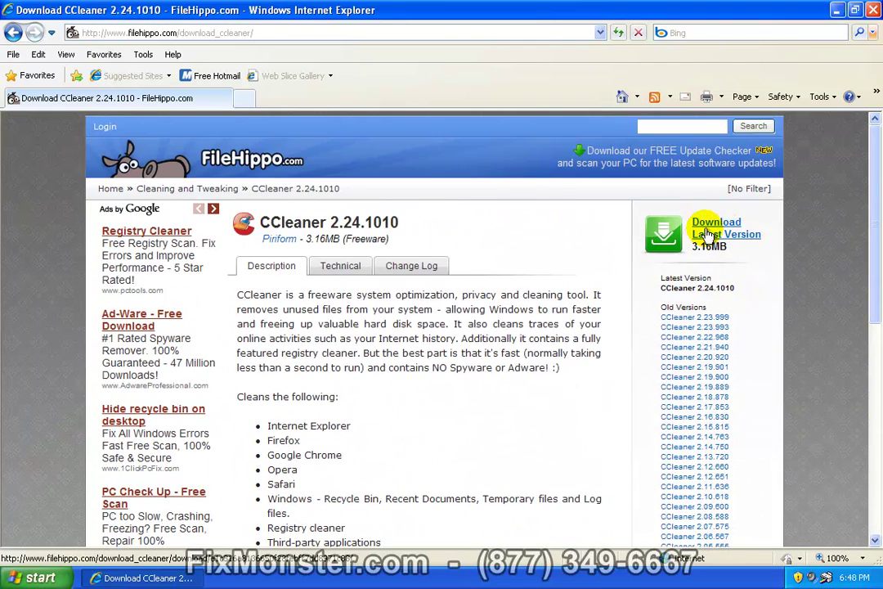
left_click(709, 235)
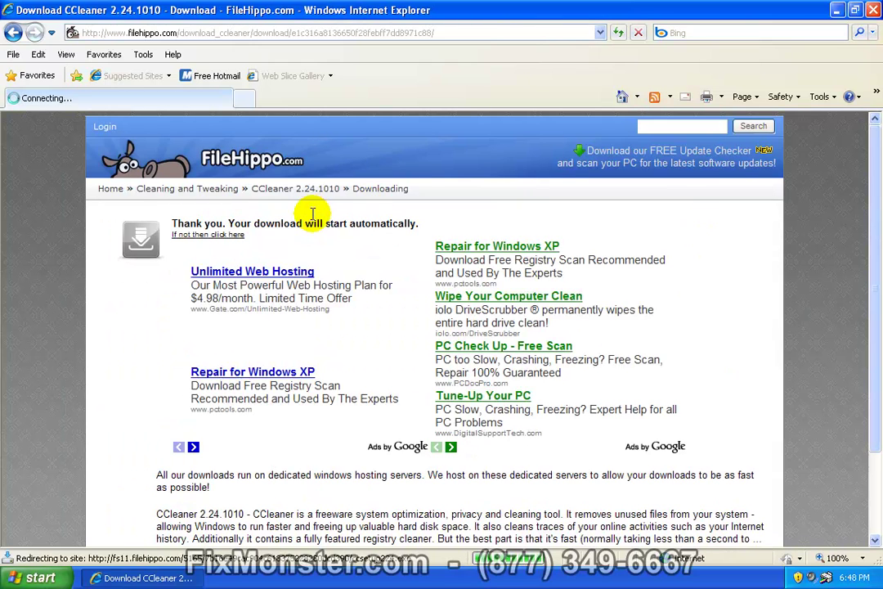
left_click(374, 119)
left_click(394, 121)
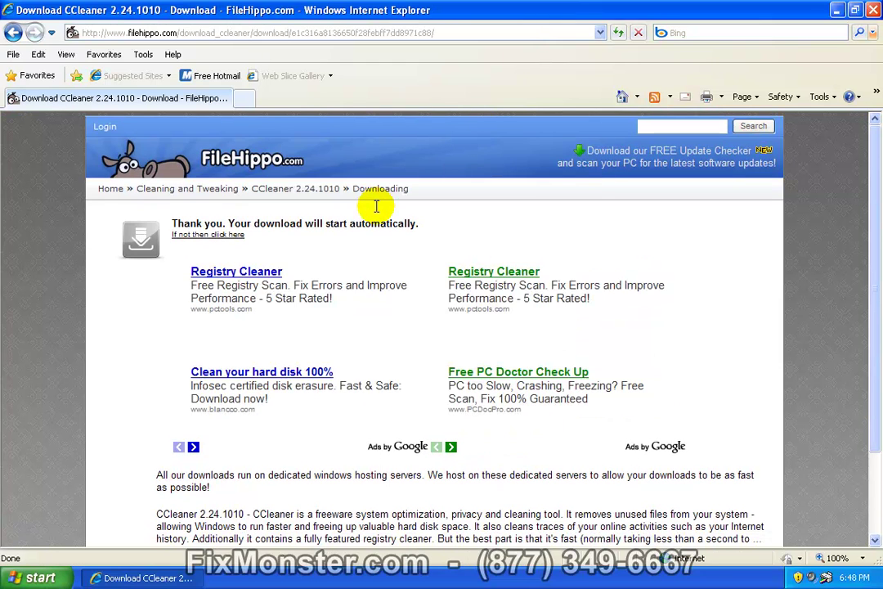
left_click(421, 303)
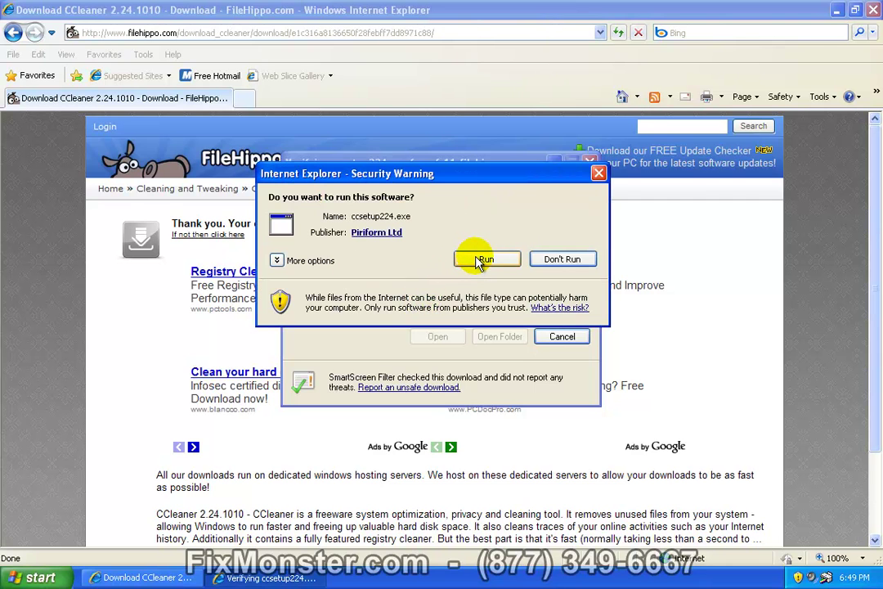
left_click(485, 260)
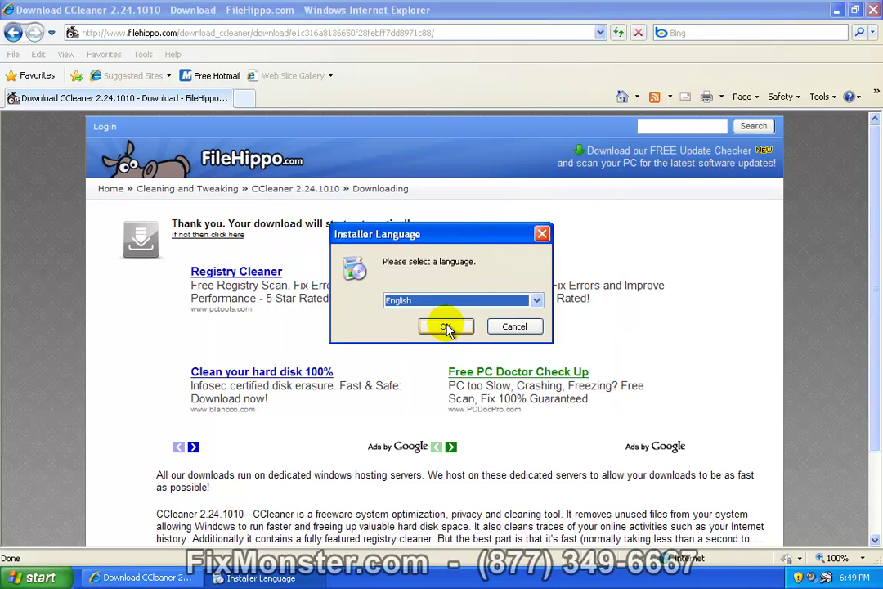
- Choose English as the installer language, accept the license agreement, and proceed through the CCleaner v2.24 setup to the install options
left_click(446, 327)
left_click(530, 415)
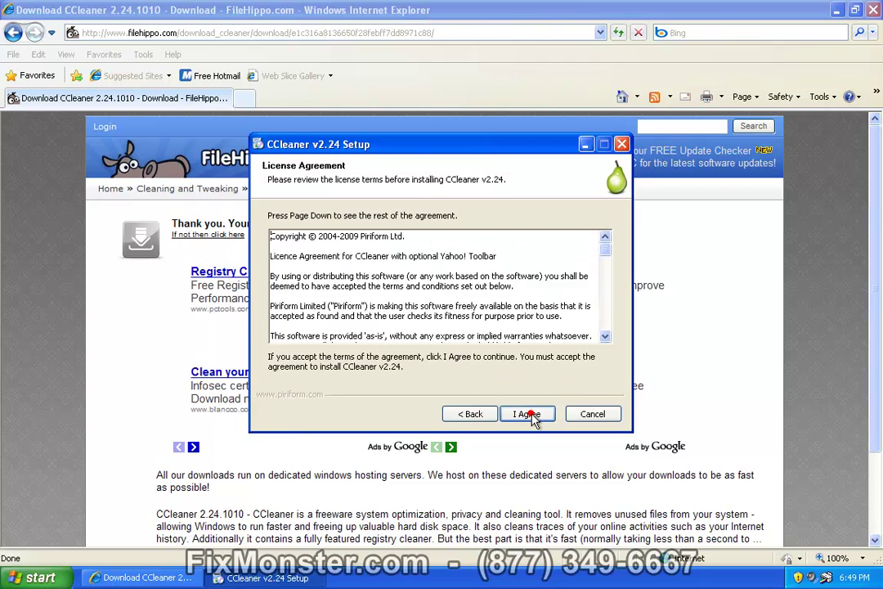
left_click(527, 415)
left_click(530, 415)
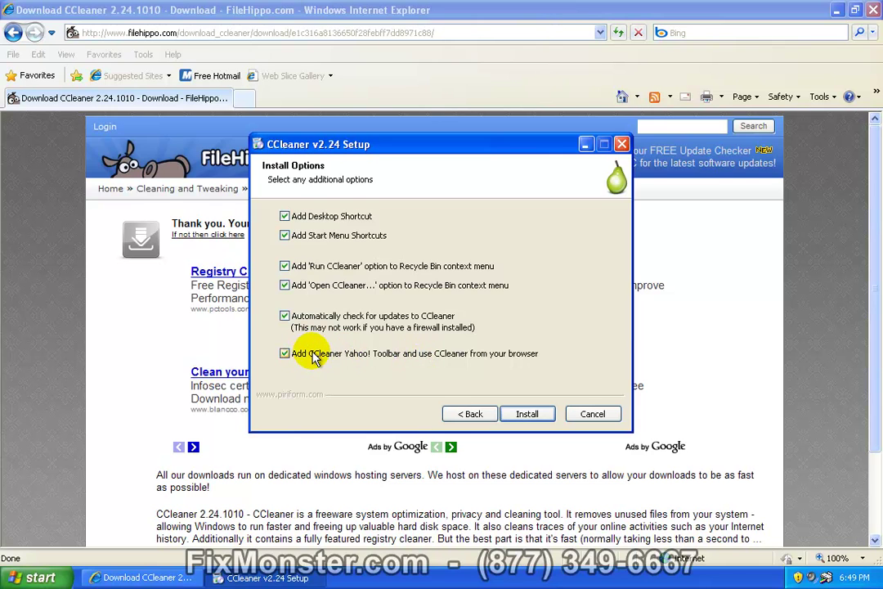
- Install CCleaner without the Yahoo! Toolbar, closing the browser meanwhile, and finish the setup with Run CCleaner v2.24 enabled
left_click(285, 354)
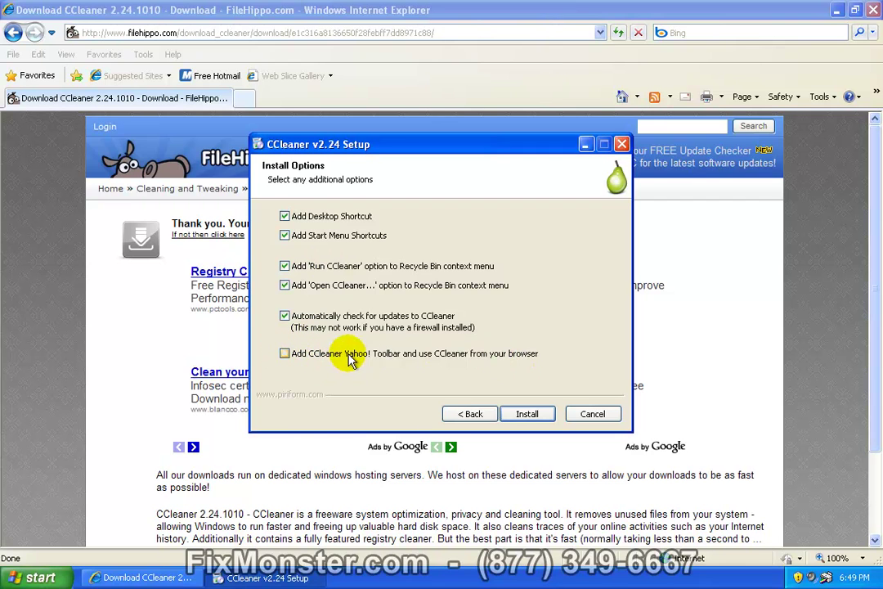
left_click(529, 413)
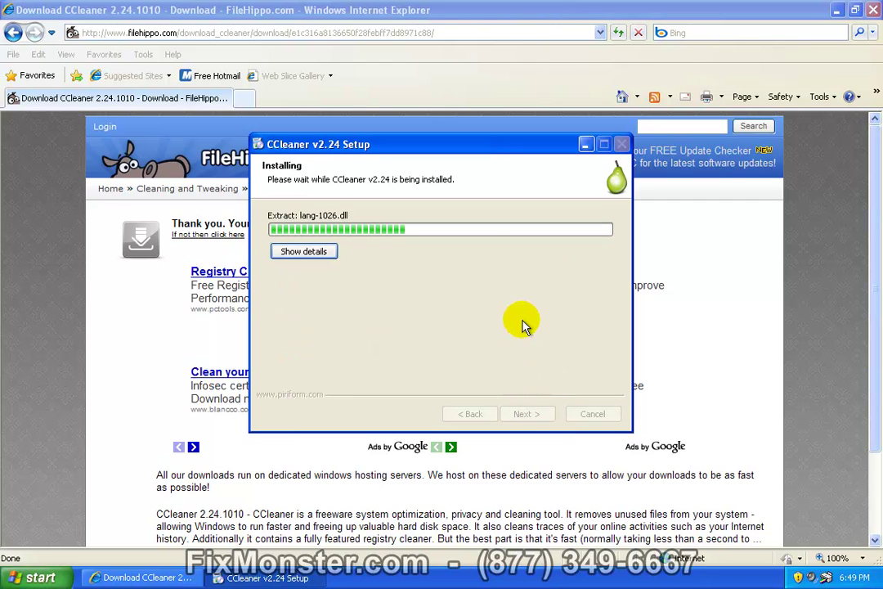
left_click(874, 10)
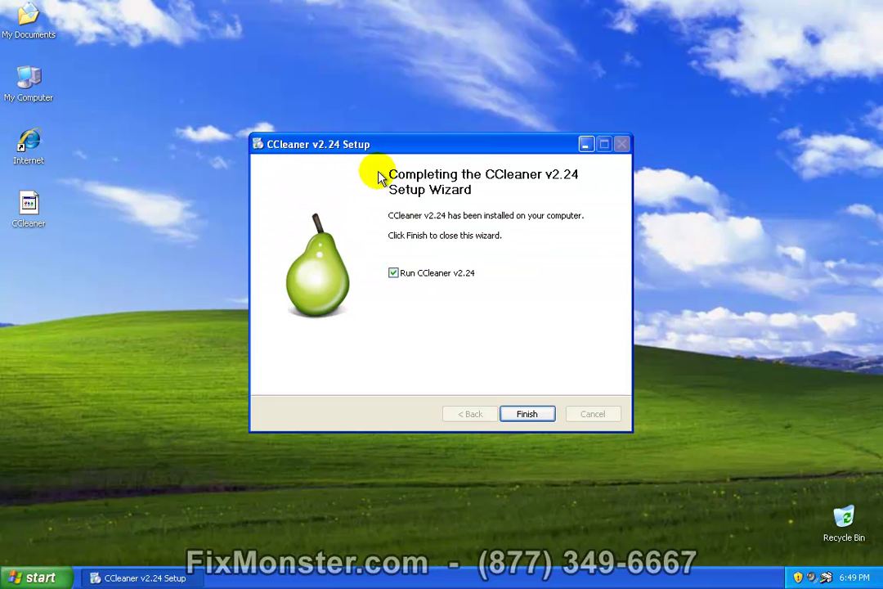
left_click(527, 415)
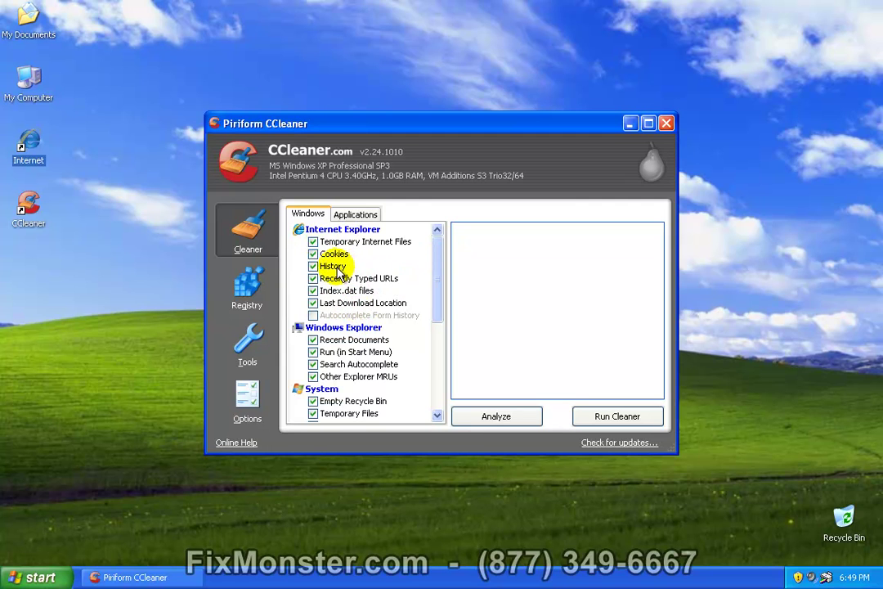
- Exclude the Internet Explorer history from cleaning, run the cleaner, and agree to permanently delete the files
left_click(313, 267)
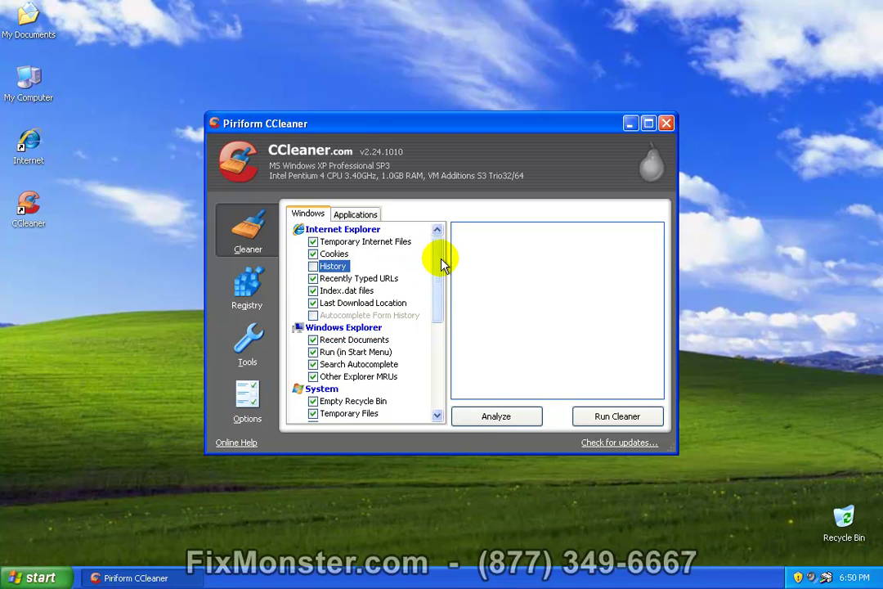
mouse_move(441, 262)
left_mouse_down()
mouse_move(440, 329)
mouse_move(437, 244)
left_mouse_up()
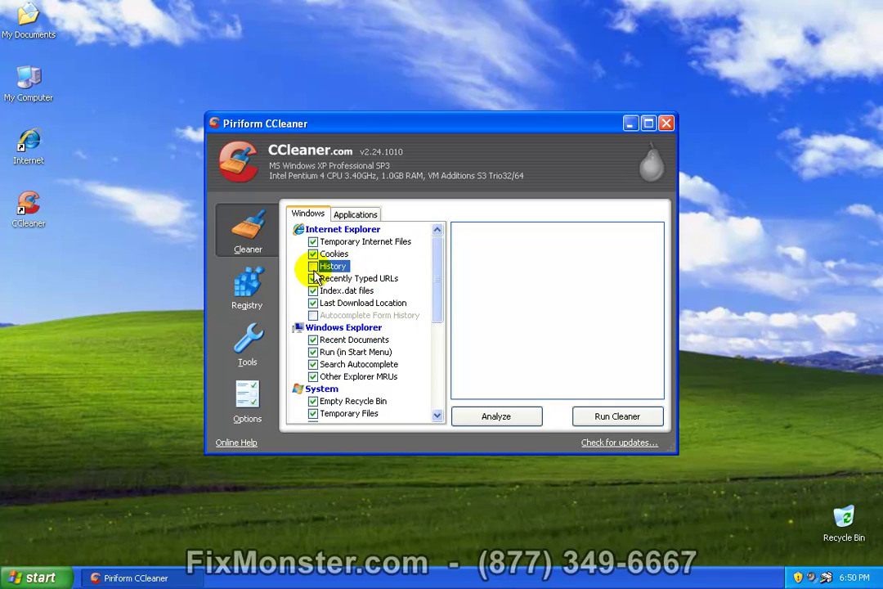
left_click(609, 419)
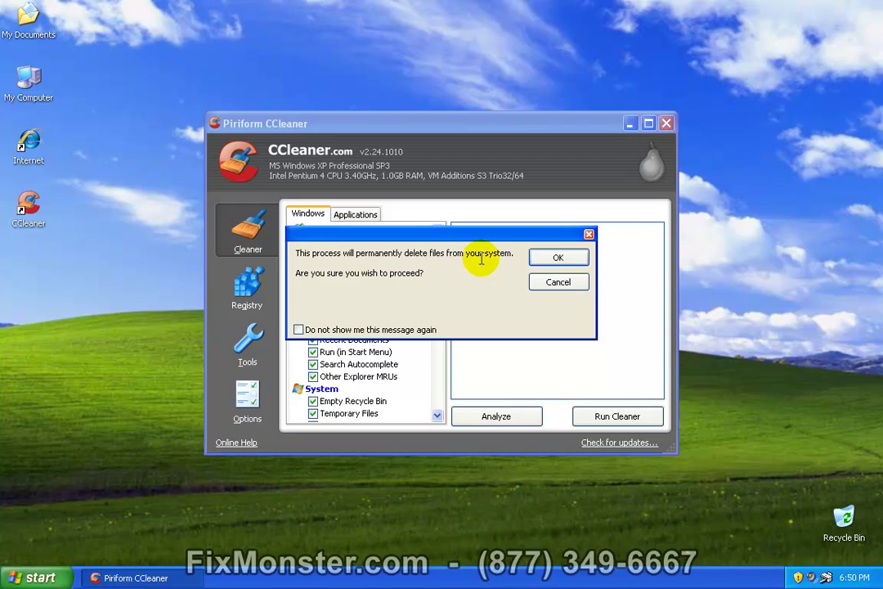
left_click(556, 258)
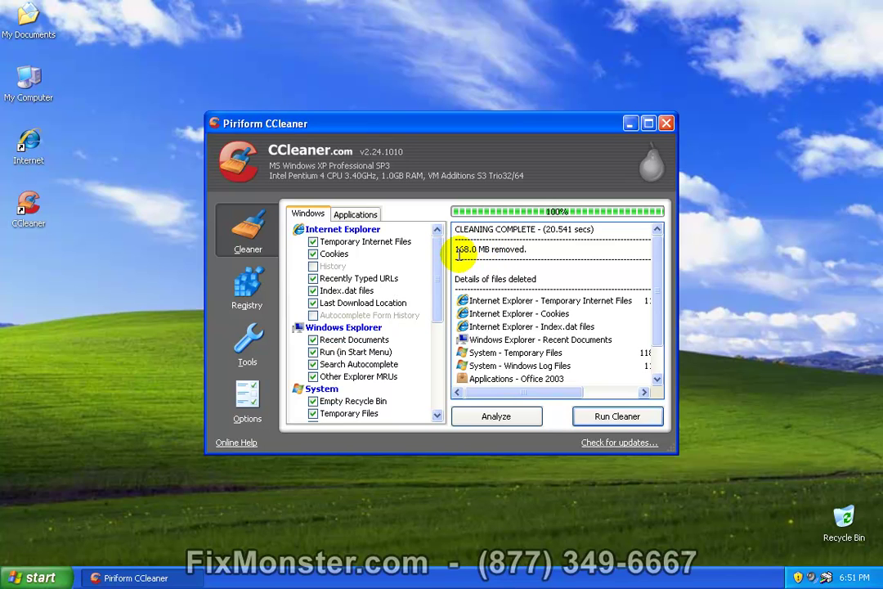
- Examine the cleaning results for the amount of space removed and the details of the deleted files
left_click_drag(455, 249, 493, 249)
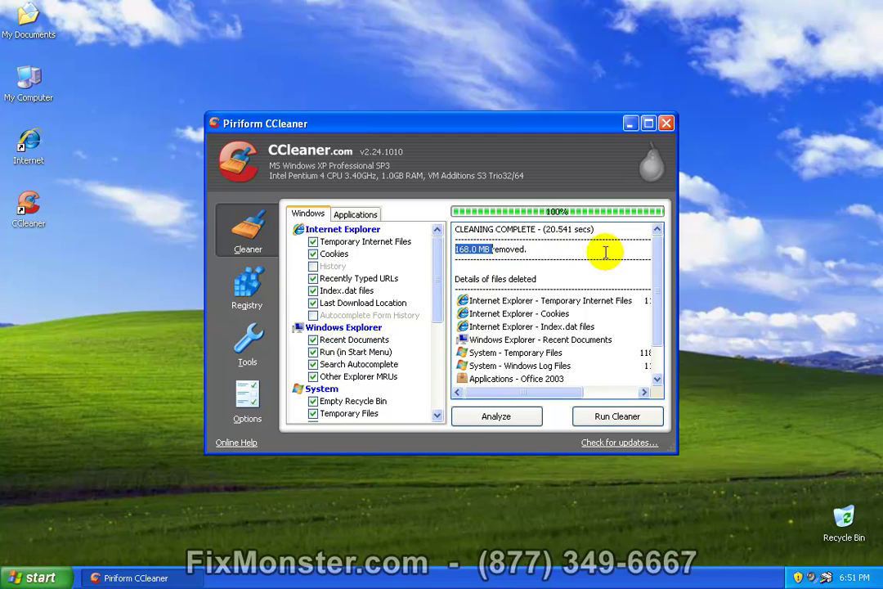
left_click_drag(514, 394, 484, 401)
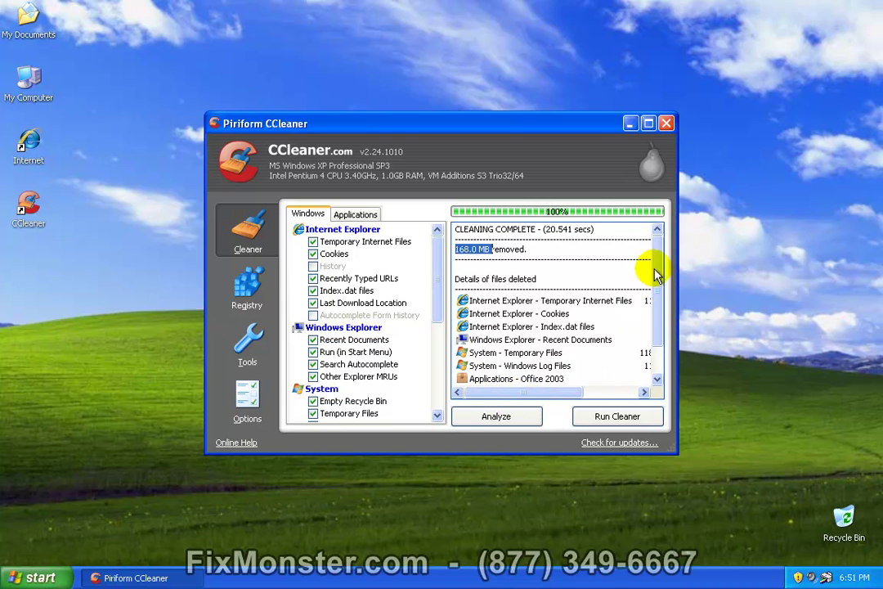
left_click_drag(657, 259, 664, 233)
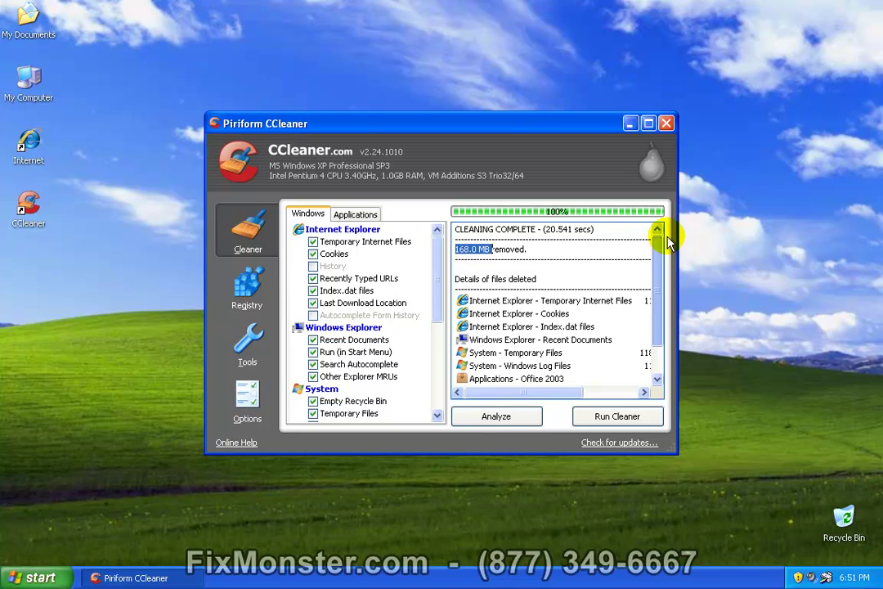
mouse_move(499, 394)
left_mouse_down()
mouse_move(575, 398)
mouse_move(503, 400)
left_mouse_up()
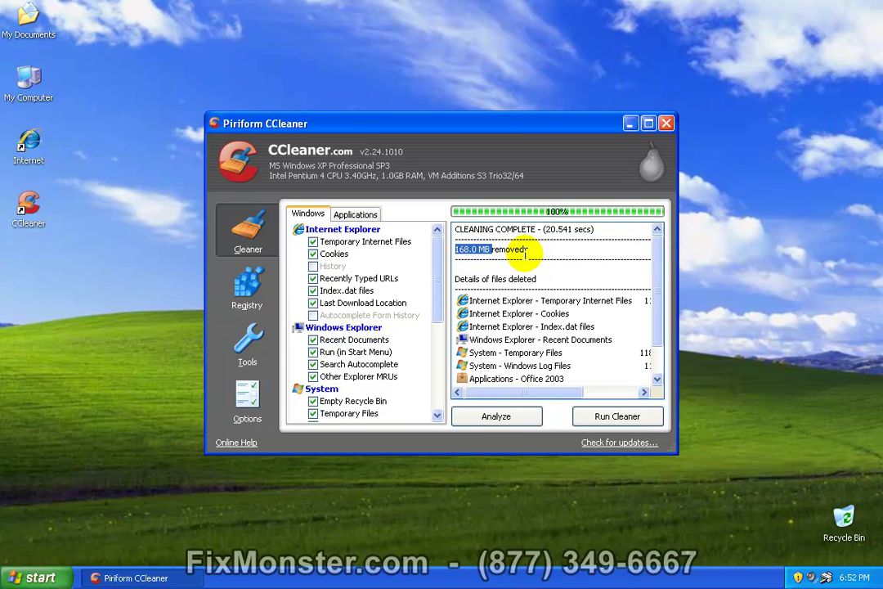
left_click(543, 139)
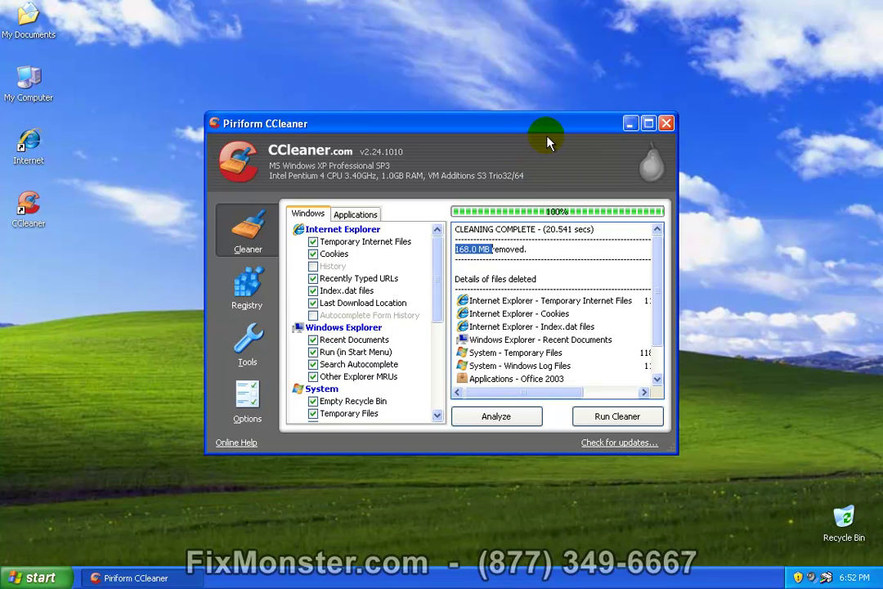